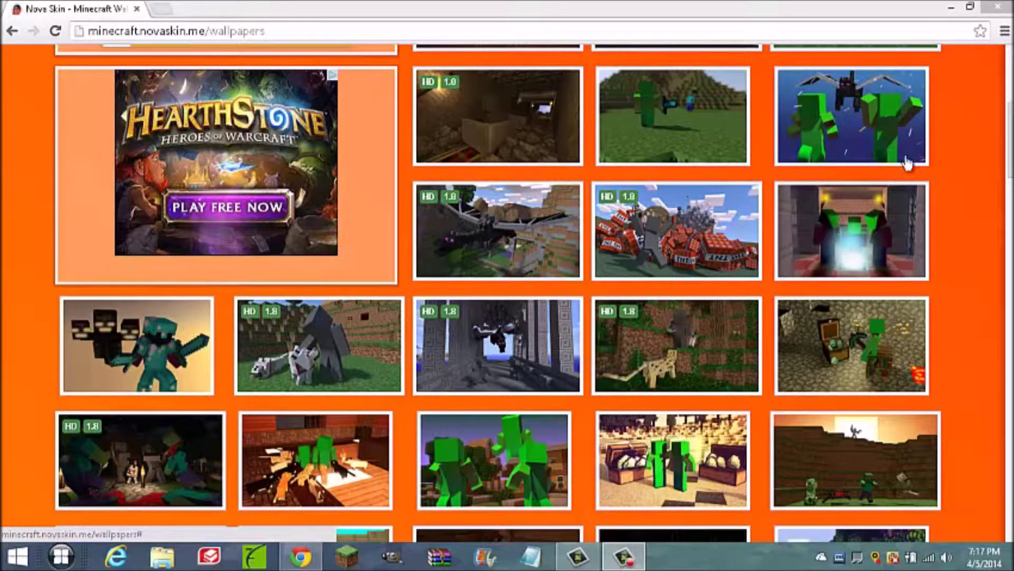
{"action": "scroll", "coordinate": [992, 158], "scroll_direction": "up", "scroll_amount": 1}
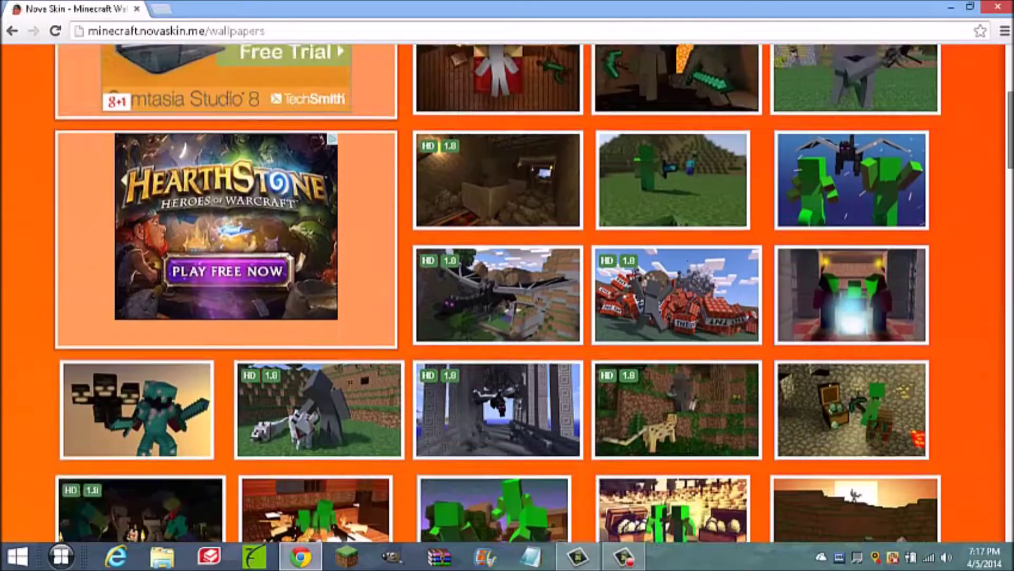
{"action": "scroll", "coordinate": [1006, 95], "scroll_direction": "down", "scroll_amount": 1}
{"action": "scroll", "coordinate": [1006, 95], "scroll_direction": "up", "scroll_amount": 2}
{"action": "scroll", "coordinate": [1006, 95], "scroll_direction": "up", "scroll_amount": 3}
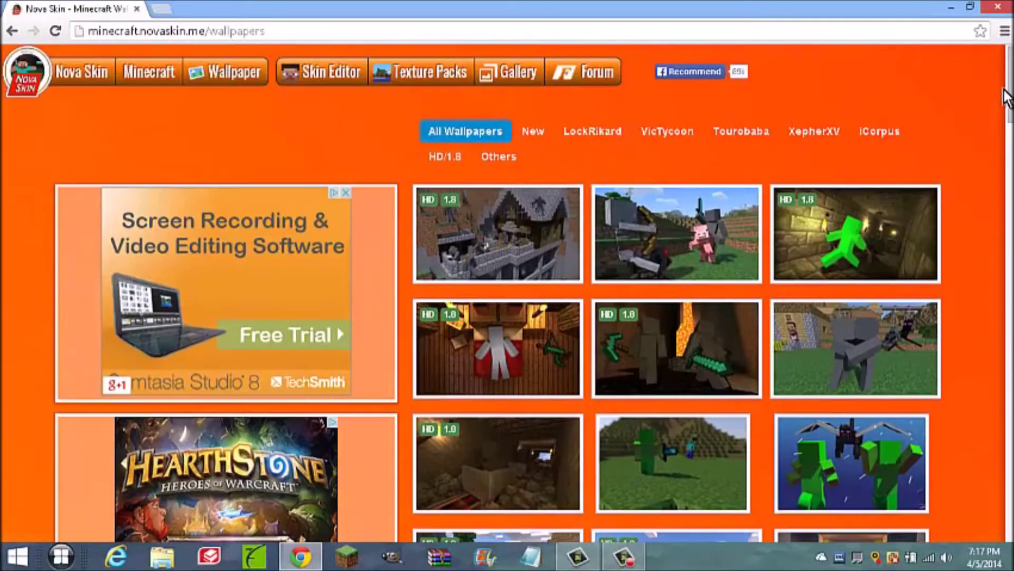
Open a new blank Chrome tab beside the Nova Skin Minecraft wallpapers page.
{"action": "left_click", "coordinate": [161, 9]}
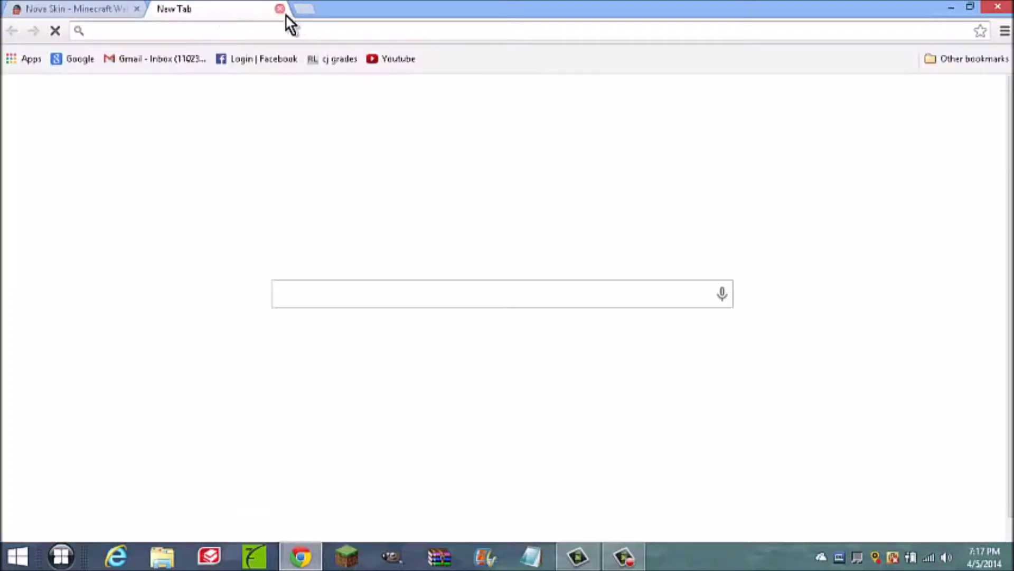
Close the blank tab, minimize Chrome, and point out the pig-riding Minecraft wallpaper.
{"action": "left_click", "coordinate": [280, 9]}
{"action": "left_click", "coordinate": [952, 7]}
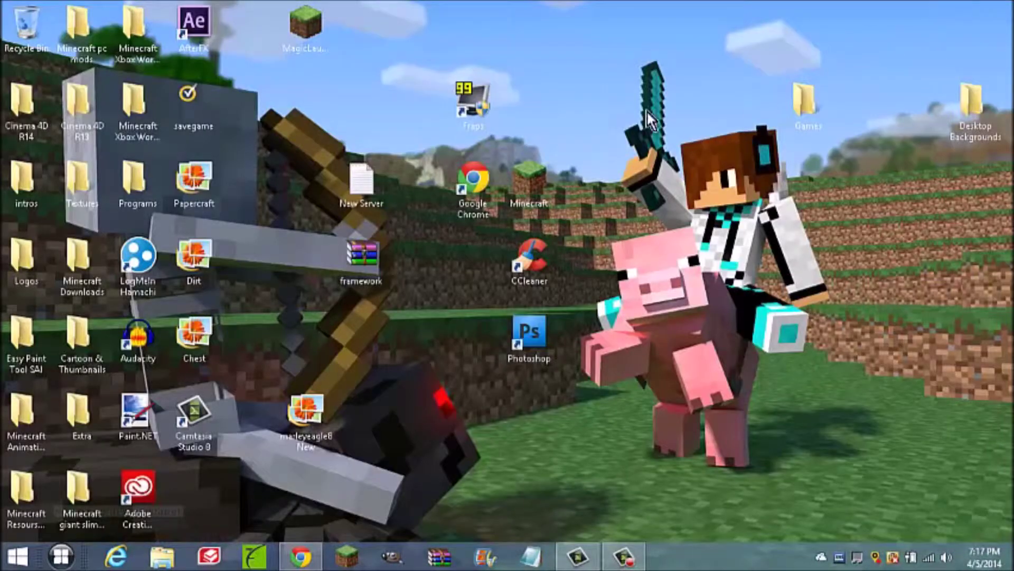
{"action": "mouse_move", "coordinate": [647, 110]}
{"action": "left_mouse_down"}
{"action": "mouse_move", "coordinate": [742, 462]}
{"action": "mouse_move", "coordinate": [778, 464]}
{"action": "mouse_move", "coordinate": [750, 429]}
{"action": "mouse_move", "coordinate": [625, 137]}
{"action": "left_mouse_up"}
{"action": "left_click_drag", "start_coordinate": [664, 204], "coordinate": [640, 139]}
{"action": "mouse_move", "coordinate": [619, 46]}
{"action": "left_mouse_down"}
{"action": "mouse_move", "coordinate": [730, 370]}
{"action": "mouse_move", "coordinate": [736, 207]}
{"action": "left_mouse_up"}
{"action": "left_click_drag", "start_coordinate": [702, 105], "coordinate": [761, 210]}
{"action": "left_click_drag", "start_coordinate": [740, 287], "coordinate": [624, 141]}
{"action": "left_click_drag", "start_coordinate": [686, 156], "coordinate": [714, 169]}
Restore the Nova Skin wallpapers gallery and browse down to its green-character scenes.
{"action": "left_click", "coordinate": [284, 566]}
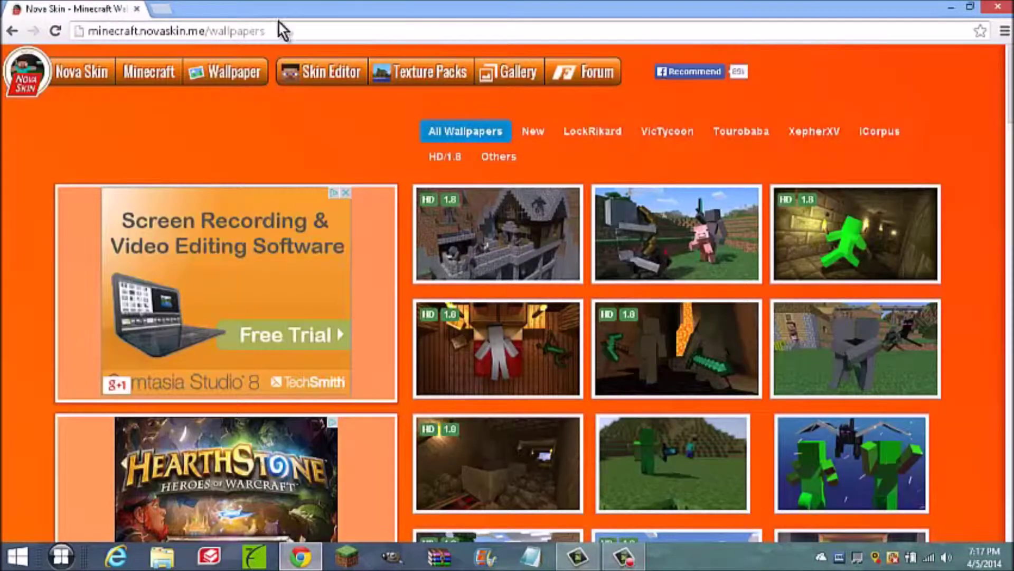
{"action": "scroll", "coordinate": [883, 415], "scroll_direction": "down", "scroll_amount": 3}
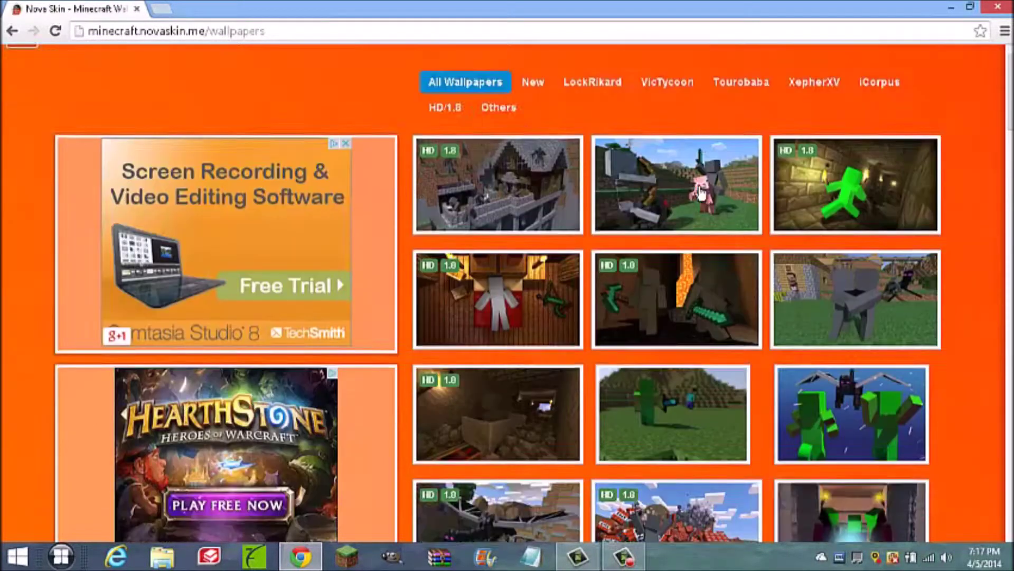
{"action": "scroll", "coordinate": [642, 290], "scroll_direction": "down", "scroll_amount": 2}
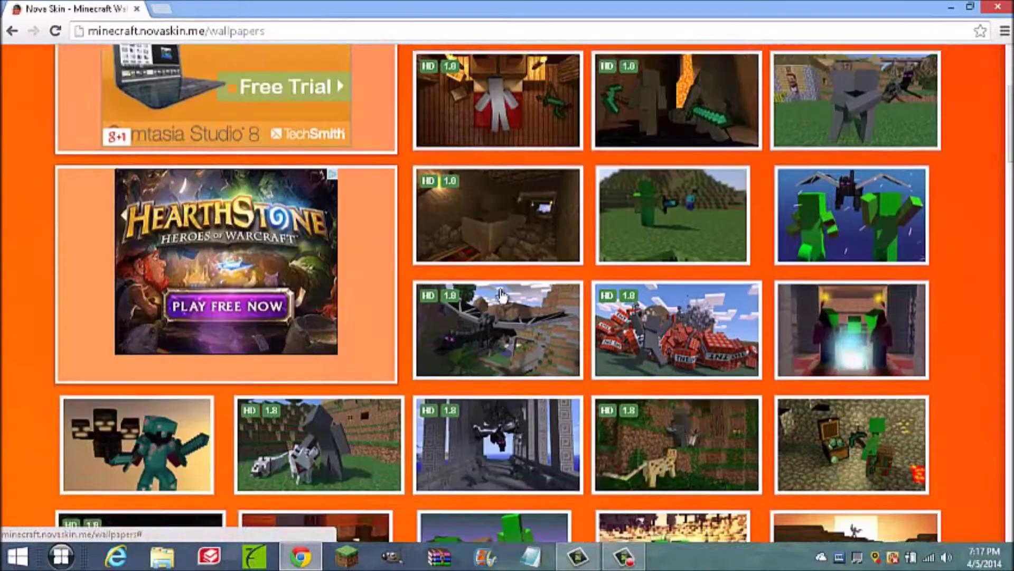
{"action": "scroll", "coordinate": [860, 357], "scroll_direction": "down", "scroll_amount": 2}
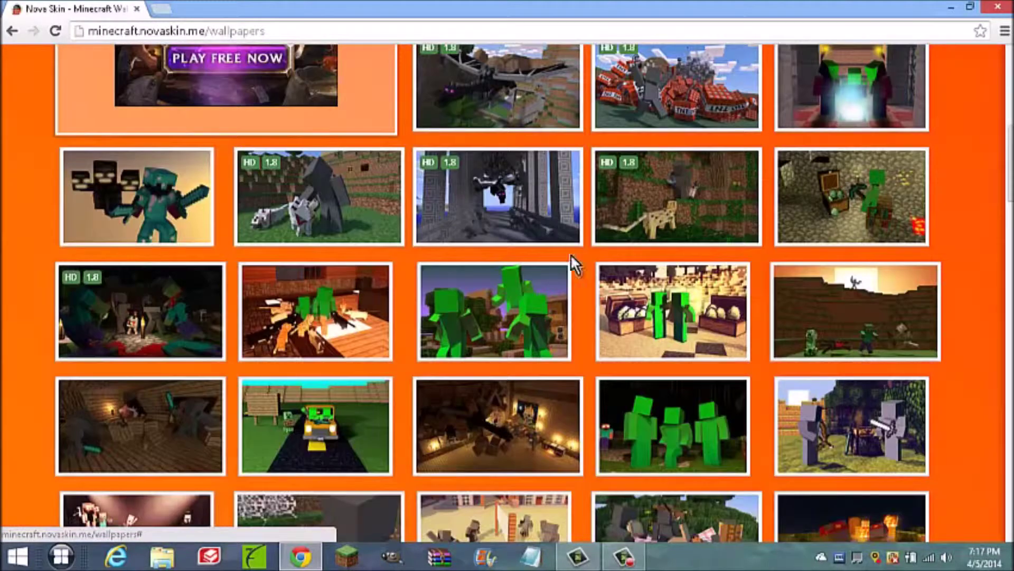
{"action": "scroll", "coordinate": [578, 333], "scroll_direction": "down", "scroll_amount": 1}
{"action": "scroll", "coordinate": [618, 349], "scroll_direction": "down", "scroll_amount": 1}
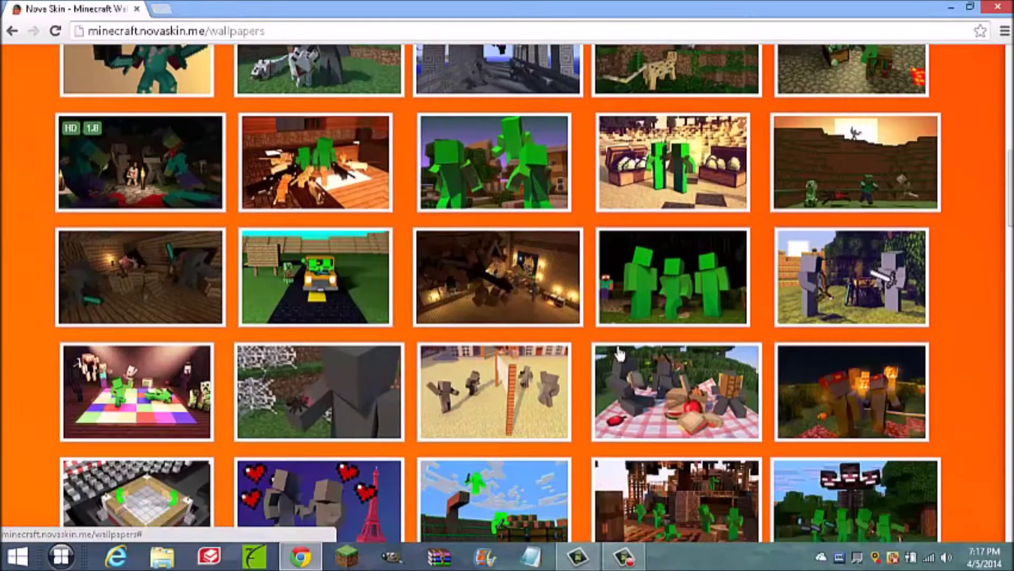
{"action": "scroll", "coordinate": [621, 355], "scroll_direction": "down", "scroll_amount": 2}
{"action": "scroll", "coordinate": [619, 352], "scroll_direction": "down", "scroll_amount": 1}
{"action": "scroll", "coordinate": [621, 353], "scroll_direction": "down", "scroll_amount": 1}
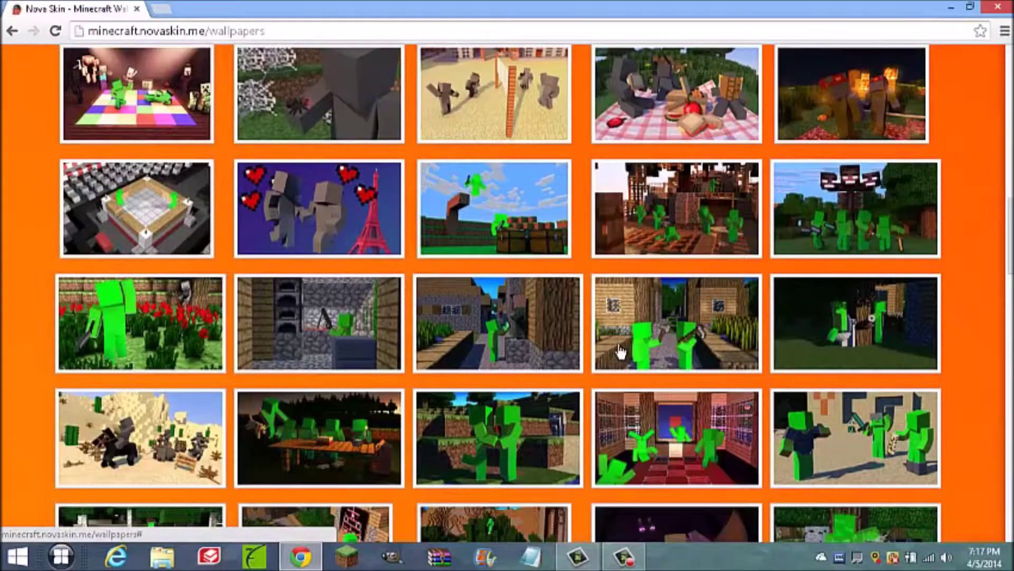
{"action": "scroll", "coordinate": [618, 353], "scroll_direction": "down", "scroll_amount": 1}
{"action": "scroll", "coordinate": [617, 352], "scroll_direction": "down", "scroll_amount": 2}
{"action": "scroll", "coordinate": [617, 353], "scroll_direction": "down", "scroll_amount": 2}
{"action": "scroll", "coordinate": [614, 344], "scroll_direction": "down", "scroll_amount": 3}
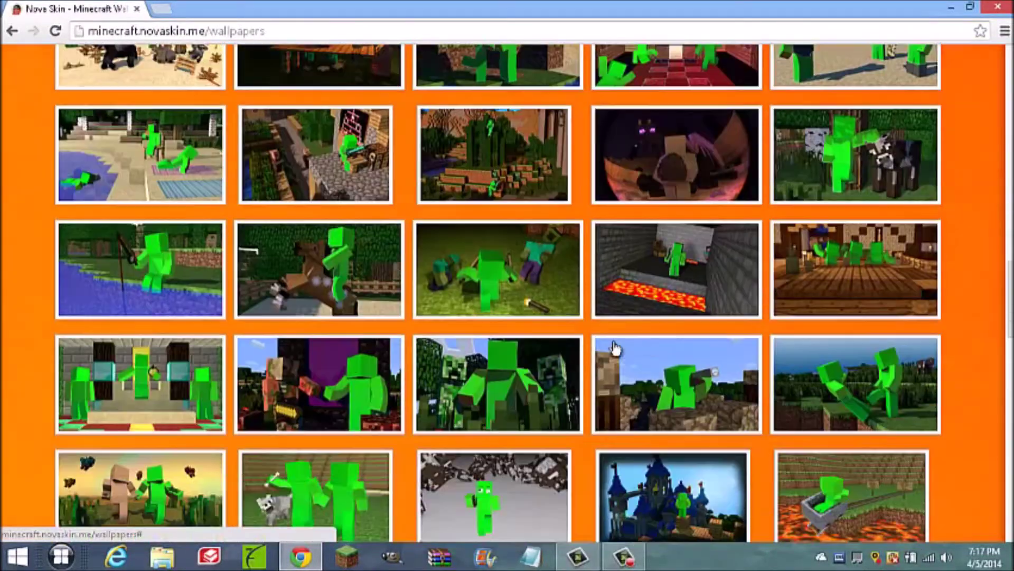
{"action": "scroll", "coordinate": [613, 343], "scroll_direction": "down", "scroll_amount": 2}
{"action": "scroll", "coordinate": [613, 344], "scroll_direction": "down", "scroll_amount": 3}
{"action": "scroll", "coordinate": [614, 346], "scroll_direction": "down", "scroll_amount": 3}
{"action": "scroll", "coordinate": [617, 349], "scroll_direction": "down", "scroll_amount": 1}
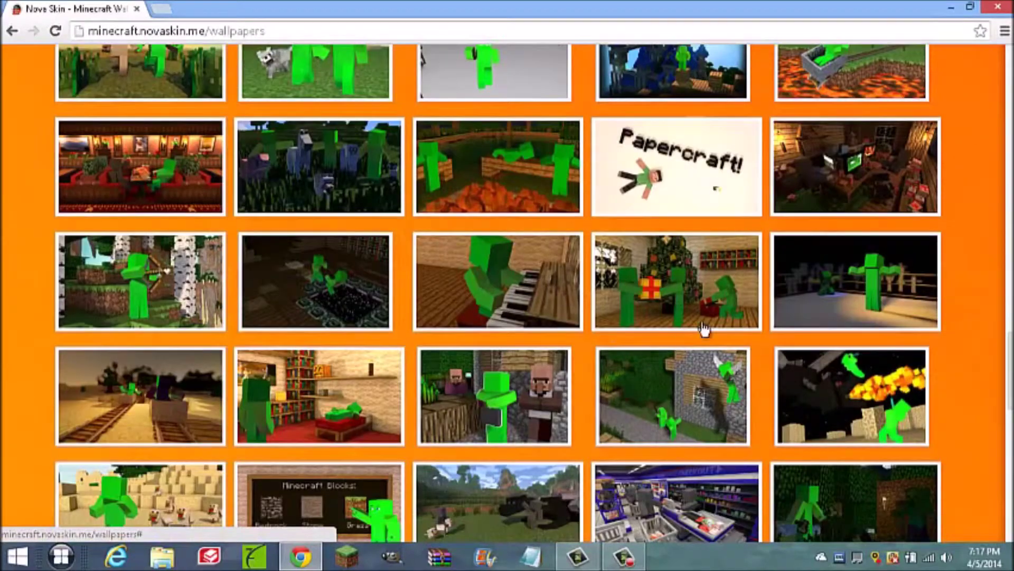
{"action": "scroll", "coordinate": [705, 334], "scroll_direction": "down", "scroll_amount": 3}
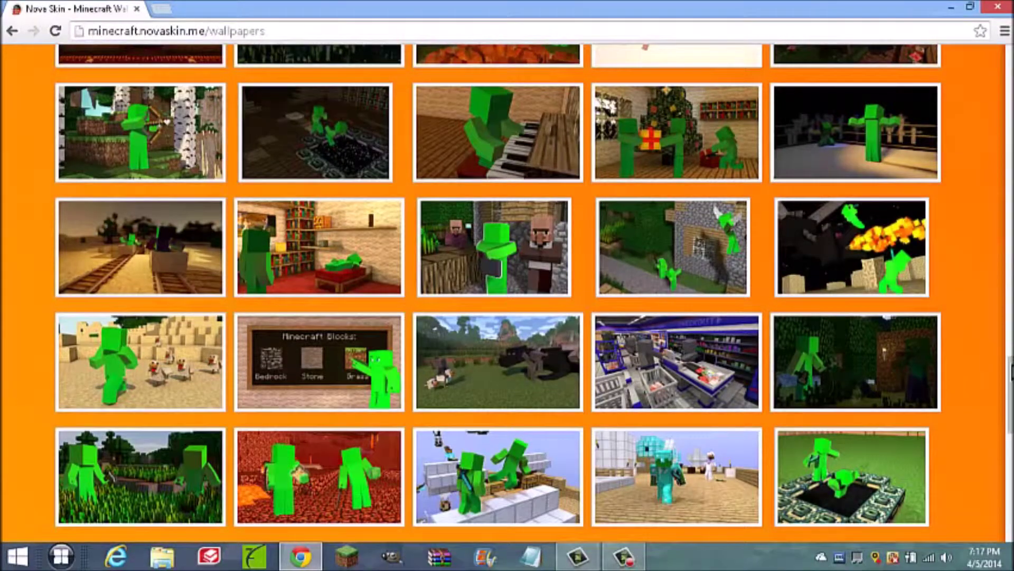
{"action": "scroll", "coordinate": [1009, 332], "scroll_direction": "down", "scroll_amount": 2}
{"action": "scroll", "coordinate": [1009, 332], "scroll_direction": "down", "scroll_amount": 3}
{"action": "scroll", "coordinate": [1006, 381], "scroll_direction": "up", "scroll_amount": 1}
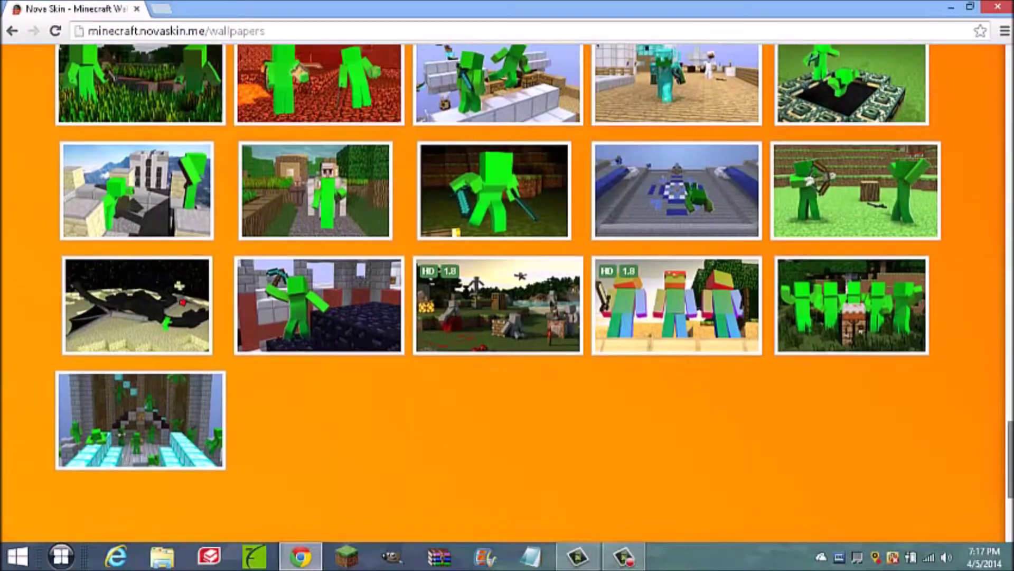
{"action": "scroll", "coordinate": [1007, 380], "scroll_direction": "up", "scroll_amount": 2}
{"action": "scroll", "coordinate": [1007, 380], "scroll_direction": "up", "scroll_amount": 2}
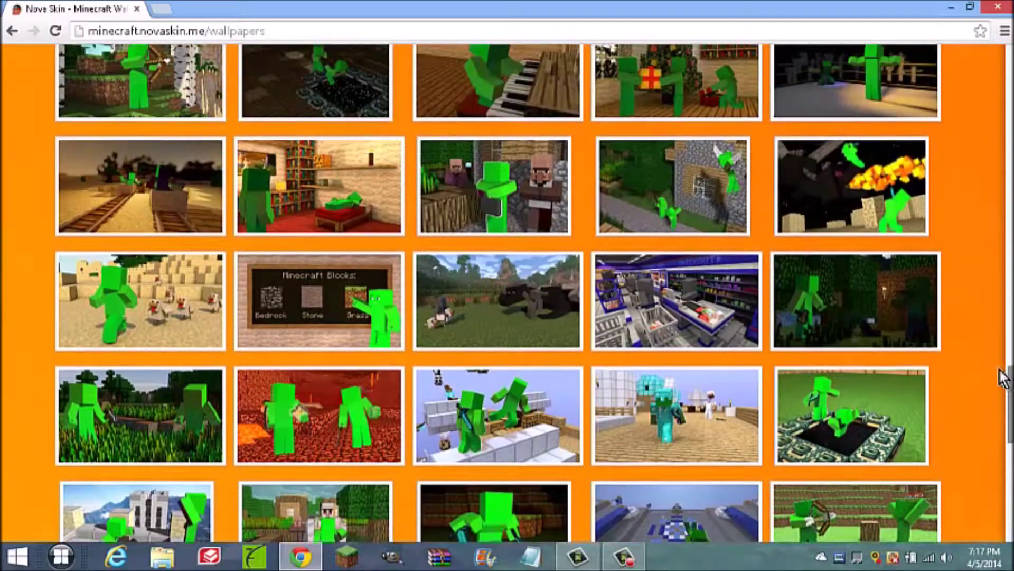
{"action": "scroll", "coordinate": [1003, 378], "scroll_direction": "up", "scroll_amount": 1}
{"action": "scroll", "coordinate": [996, 362], "scroll_direction": "up", "scroll_amount": 1}
{"action": "scroll", "coordinate": [990, 339], "scroll_direction": "up", "scroll_amount": 1}
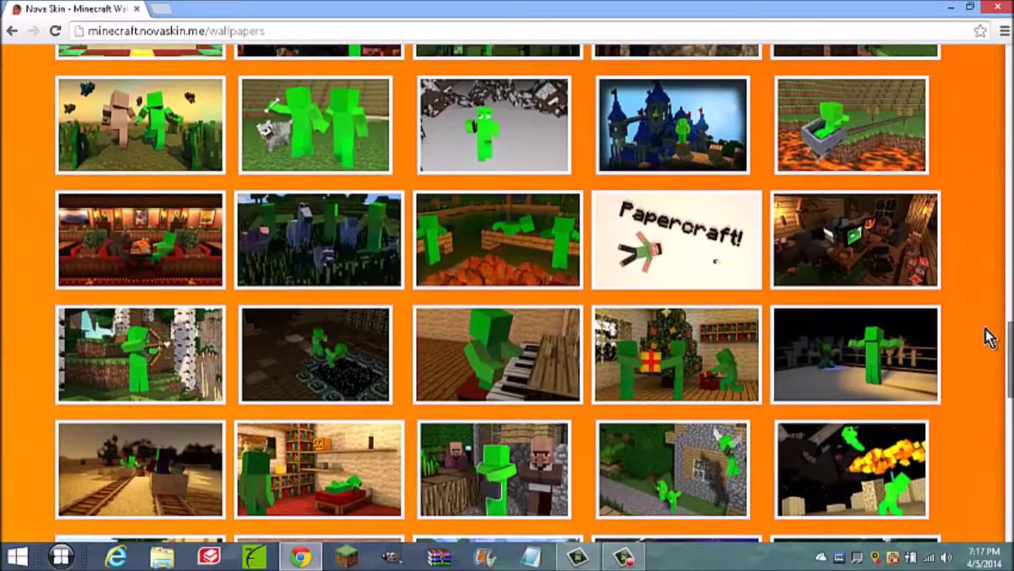
{"action": "left_click", "coordinate": [644, 558]}
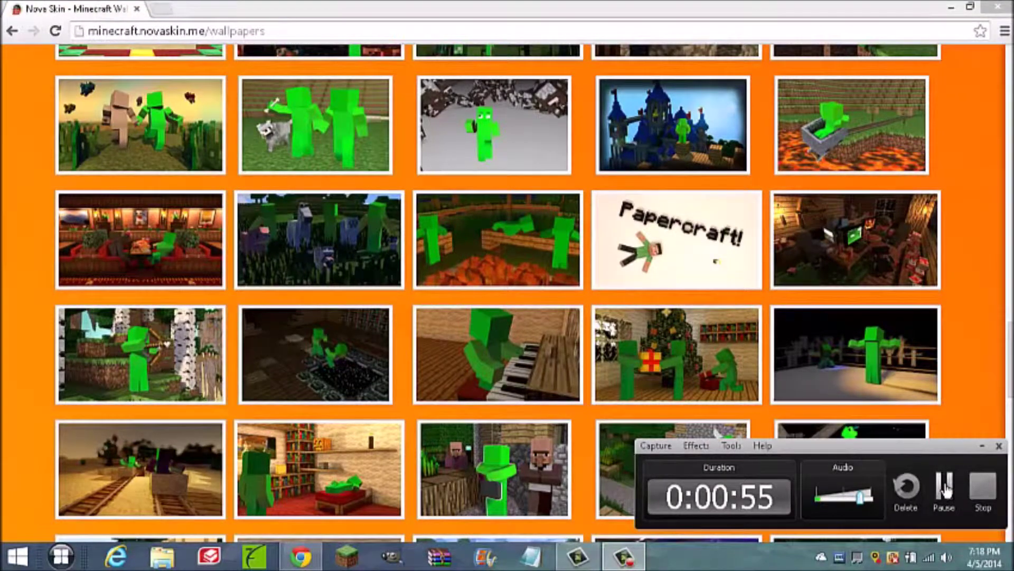
{"action": "left_click", "coordinate": [944, 489]}
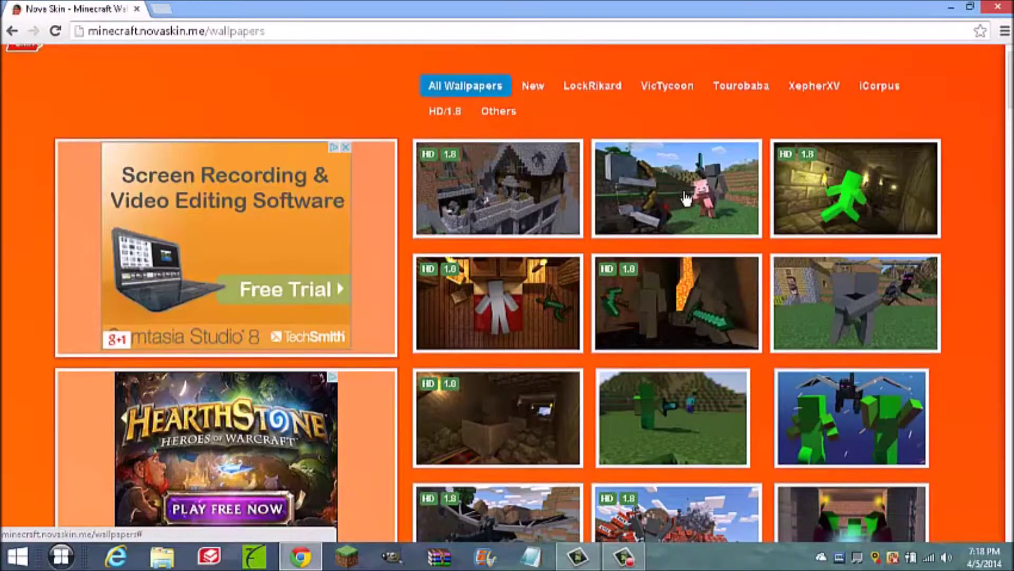
{"action": "left_click", "coordinate": [686, 198]}
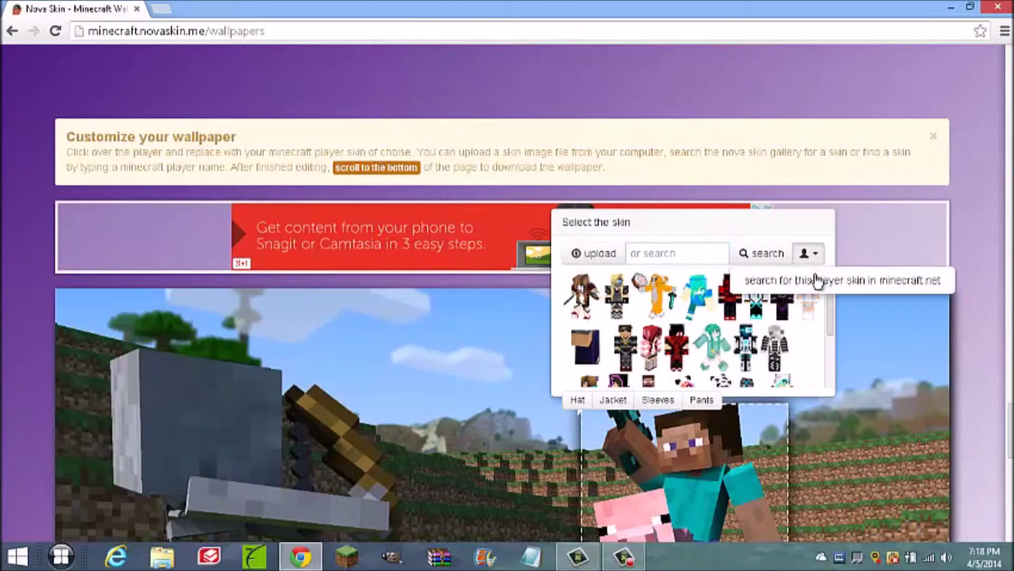
Look up the player by name and load their purple minecraft.net skin onto the pig rider.
{"action": "left_click", "coordinate": [821, 280]}
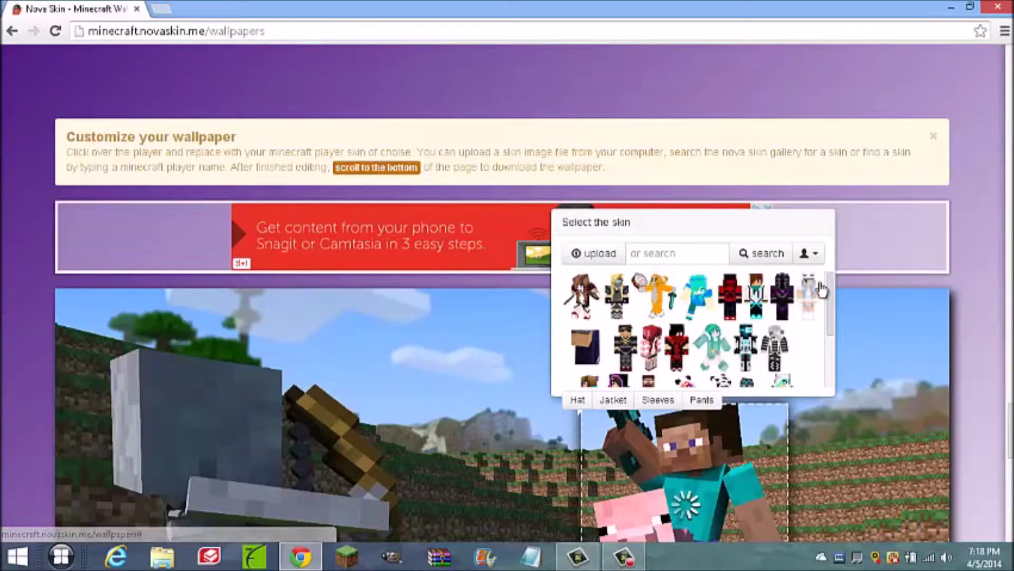
{"action": "left_click", "coordinate": [650, 254]}
{"action": "type", "text": "marleyeagl"}
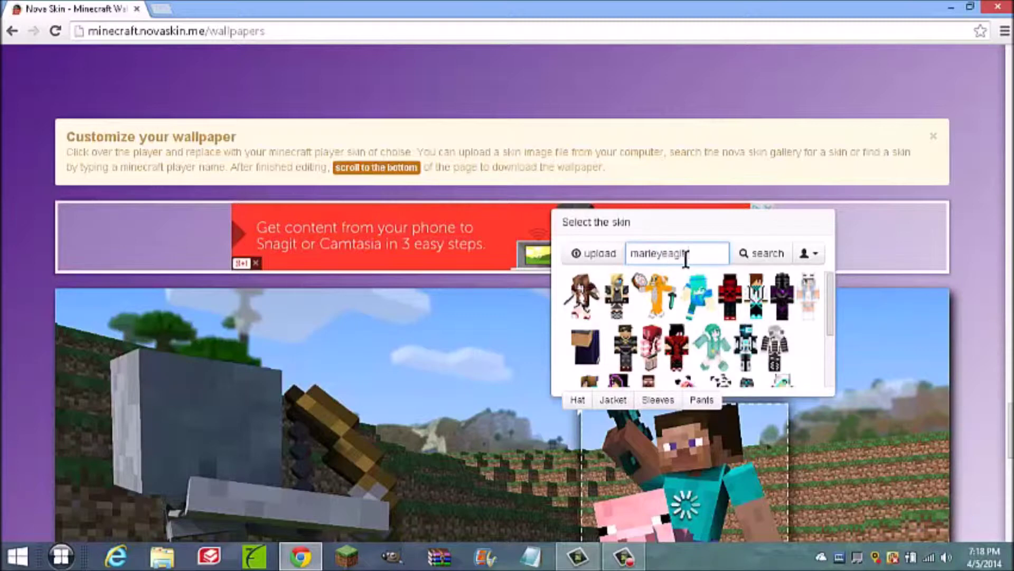
{"action": "type", "text": "e8"}
{"action": "left_click", "coordinate": [753, 256]}
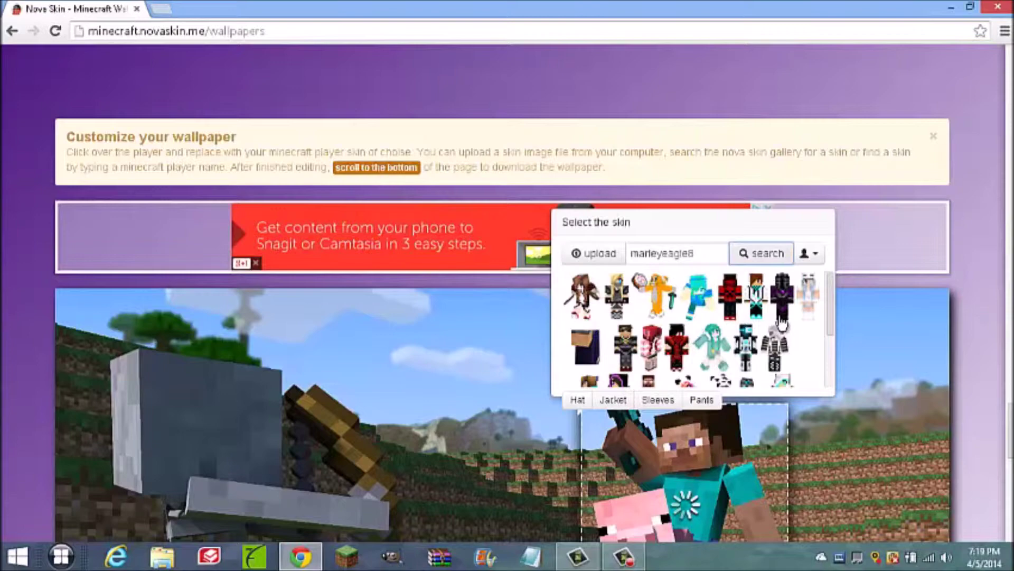
{"action": "scroll", "coordinate": [802, 305], "scroll_direction": "down", "scroll_amount": 3}
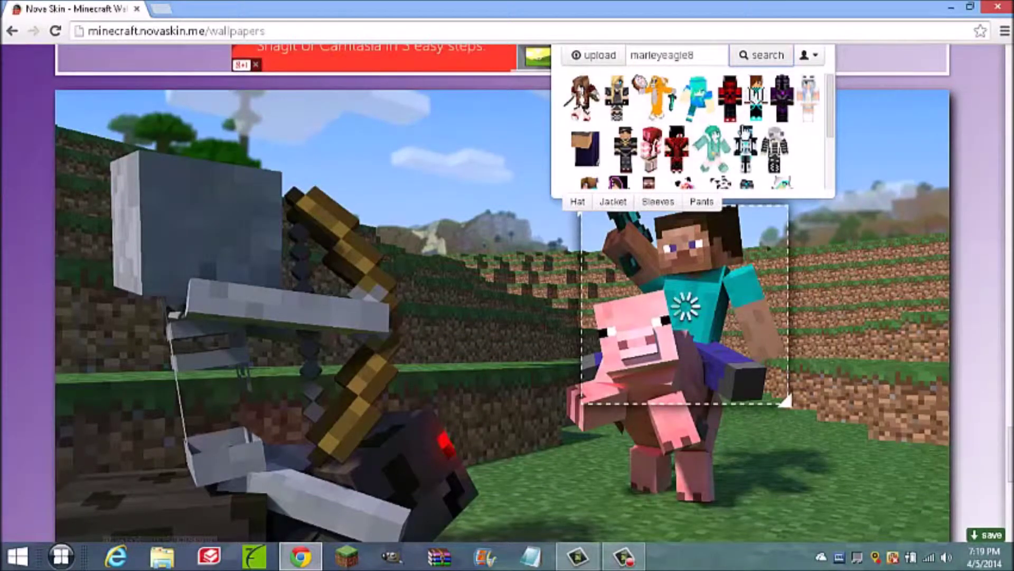
{"action": "scroll", "coordinate": [743, 131], "scroll_direction": "up", "scroll_amount": 1}
{"action": "left_click", "coordinate": [808, 104]}
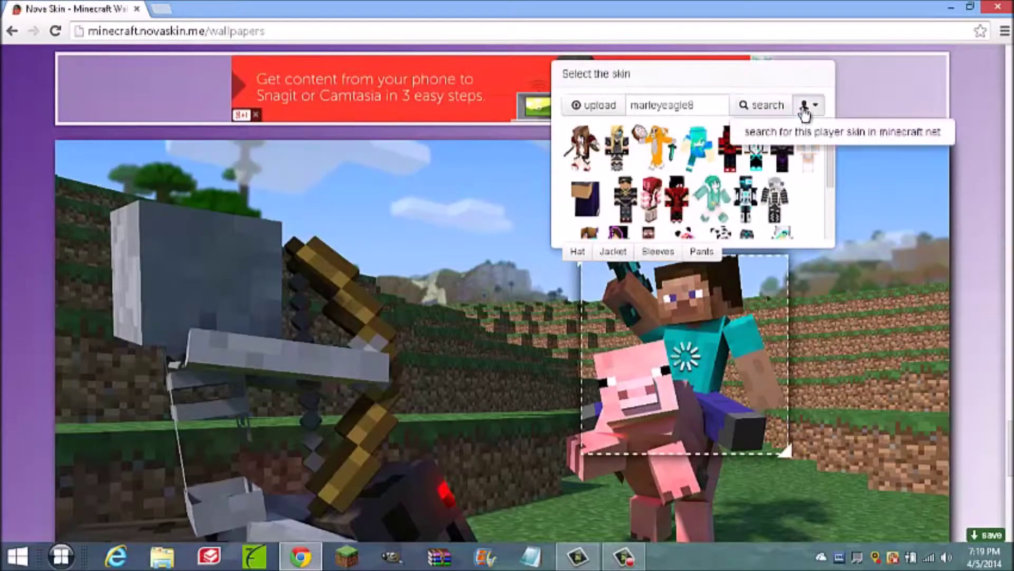
{"action": "left_click", "coordinate": [803, 143]}
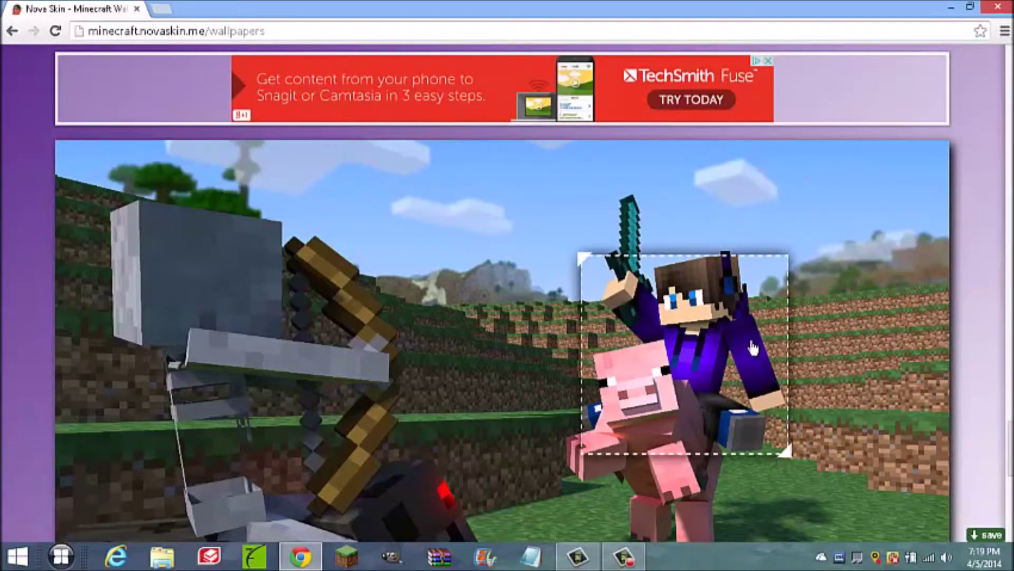
{"action": "scroll", "coordinate": [749, 336], "scroll_direction": "down", "scroll_amount": 3}
{"action": "scroll", "coordinate": [688, 306], "scroll_direction": "down", "scroll_amount": 3}
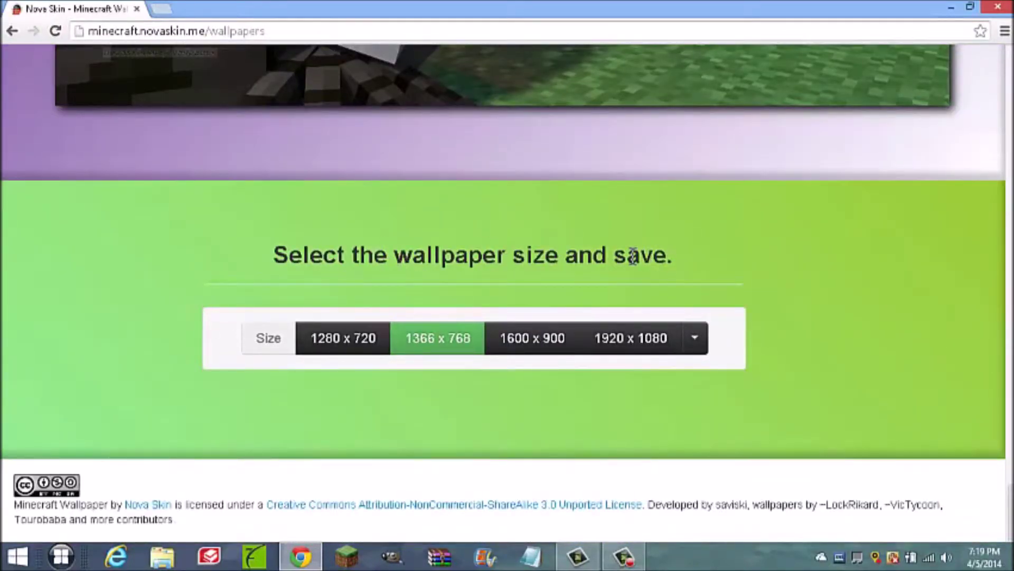
Pick 1366 x 768 under 'Select the wallpaper size and save'.
{"action": "left_click_drag", "start_coordinate": [672, 256], "coordinate": [271, 238]}
{"action": "left_click", "coordinate": [472, 201]}
{"action": "left_click", "coordinate": [441, 346]}
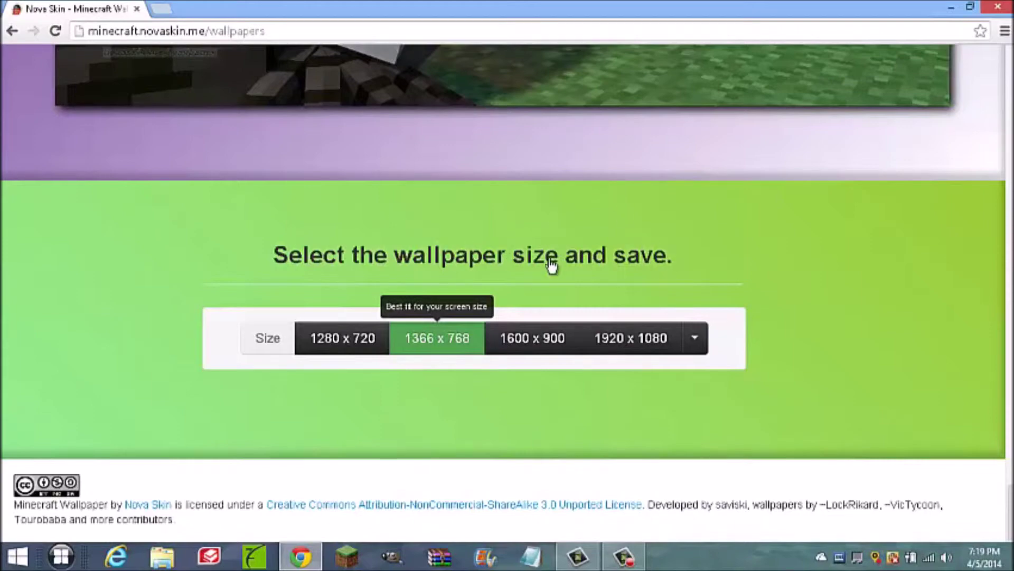
{"action": "scroll", "coordinate": [492, 296], "scroll_direction": "down", "scroll_amount": 3}
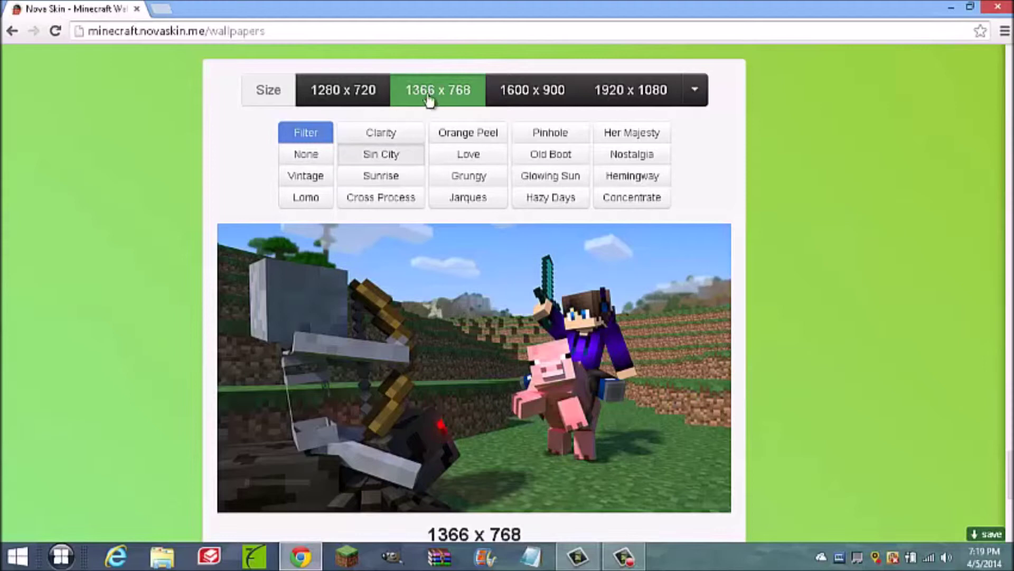
{"action": "left_click", "coordinate": [567, 152]}
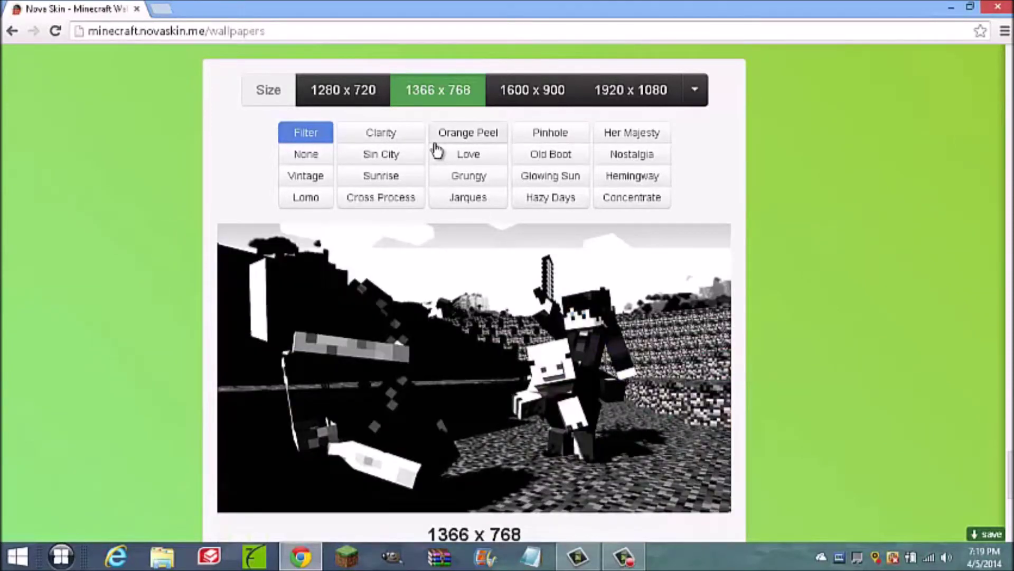
{"action": "left_click", "coordinate": [309, 157]}
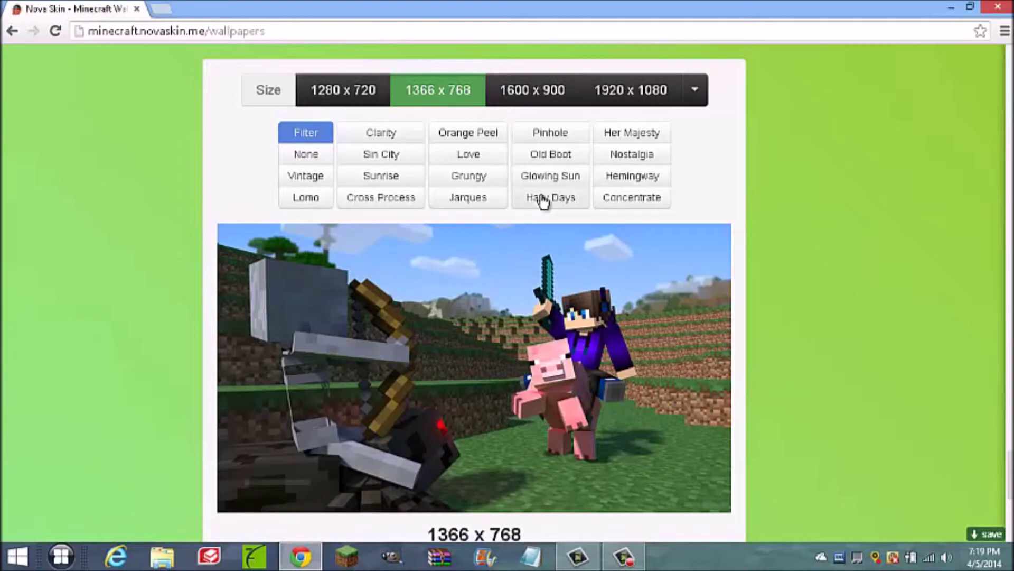
{"action": "scroll", "coordinate": [540, 204], "scroll_direction": "down", "scroll_amount": 3}
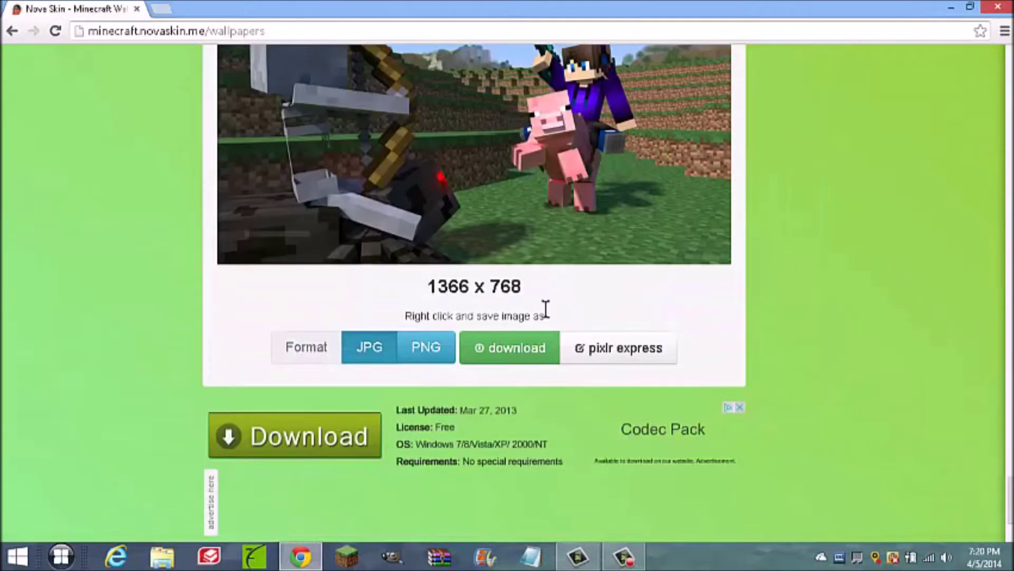
Download the 1366 x 768 pig-rider wallpaper in PNG format.
{"action": "left_click", "coordinate": [432, 350]}
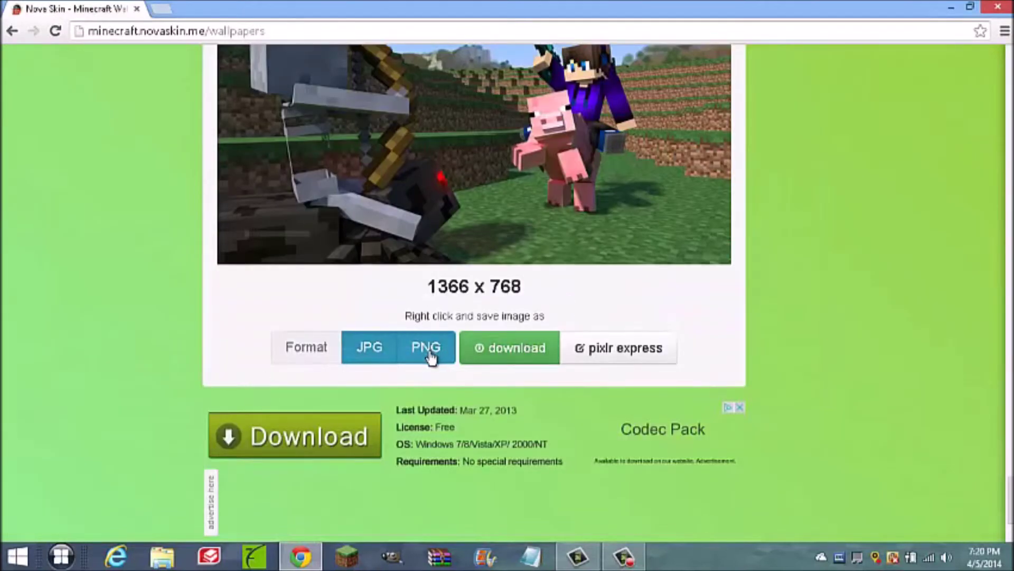
{"action": "left_click", "coordinate": [361, 348]}
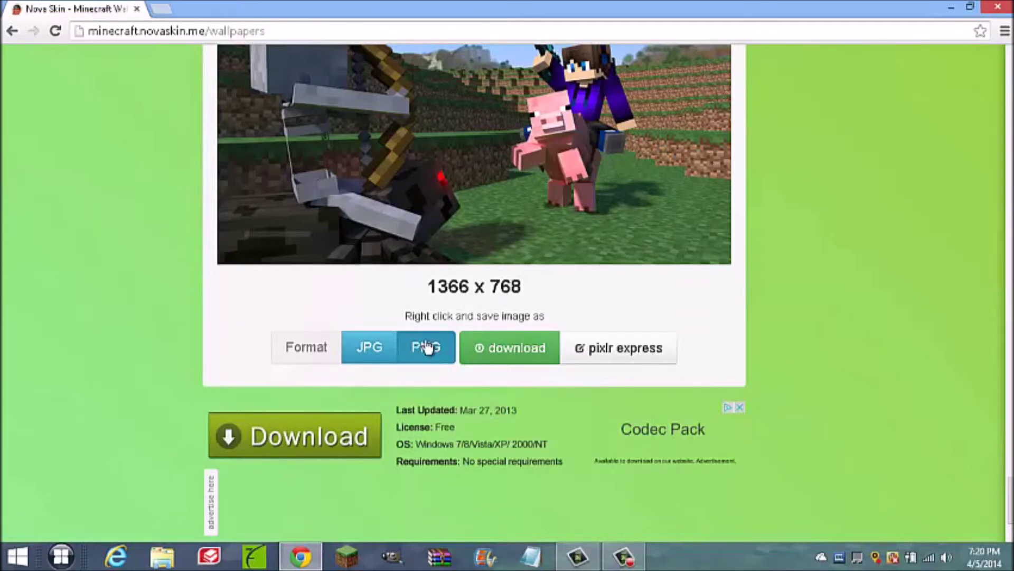
{"action": "left_click", "coordinate": [512, 354]}
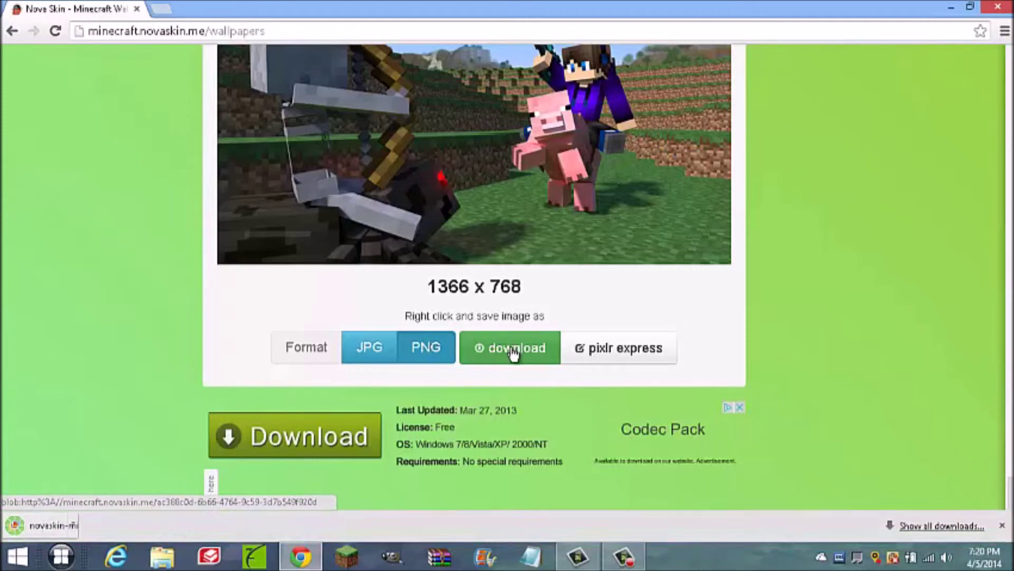
{"action": "right_click", "coordinate": [55, 531]}
Show the novaskin PNG in Downloads and drag it onto the desktop's top-right corner.
{"action": "left_click", "coordinate": [102, 494]}
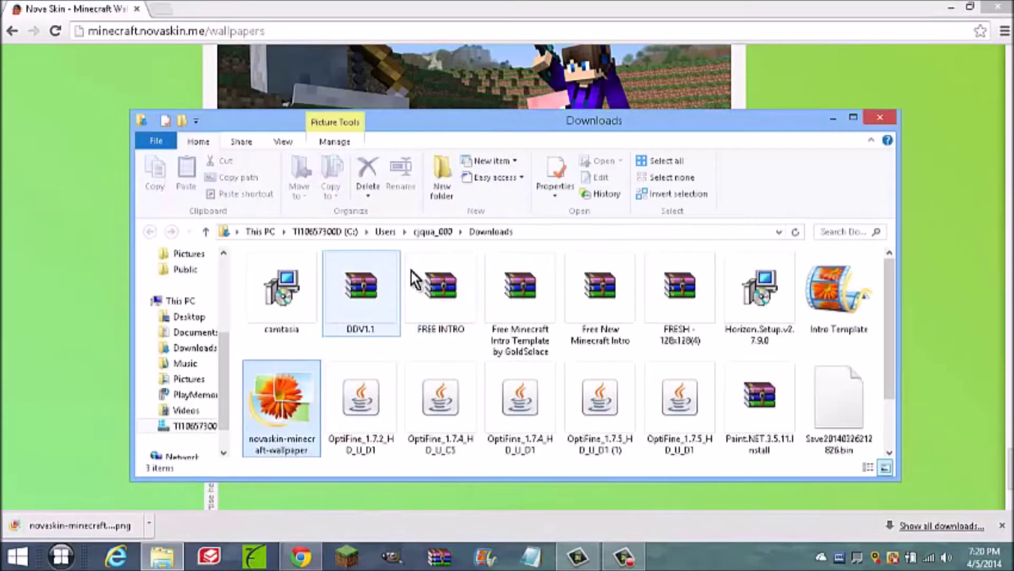
{"action": "left_click", "coordinate": [951, 6]}
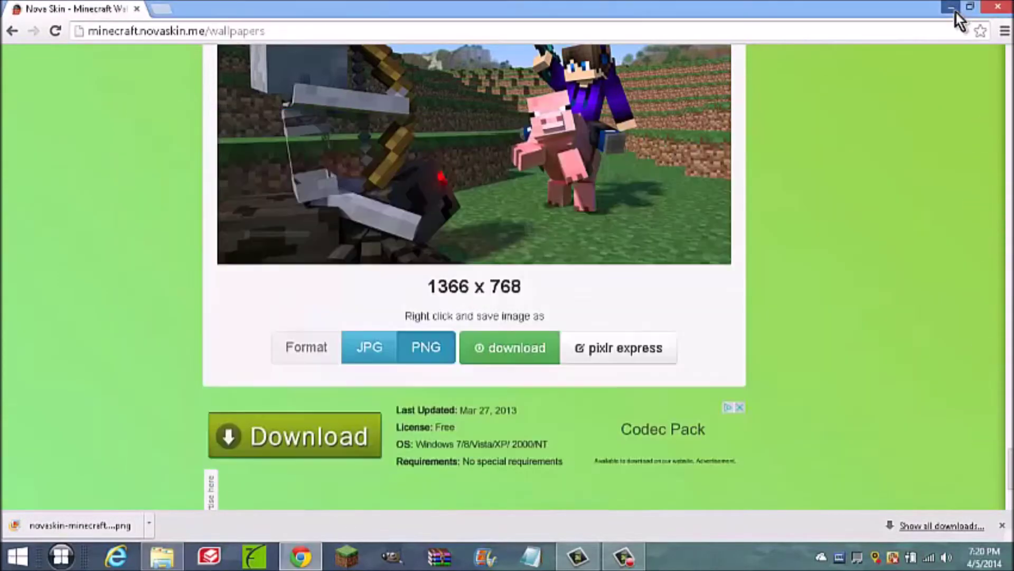
{"action": "mouse_move", "coordinate": [266, 410]}
{"action": "left_mouse_down"}
{"action": "mouse_move", "coordinate": [908, 70]}
{"action": "mouse_move", "coordinate": [902, 63]}
{"action": "left_mouse_up"}
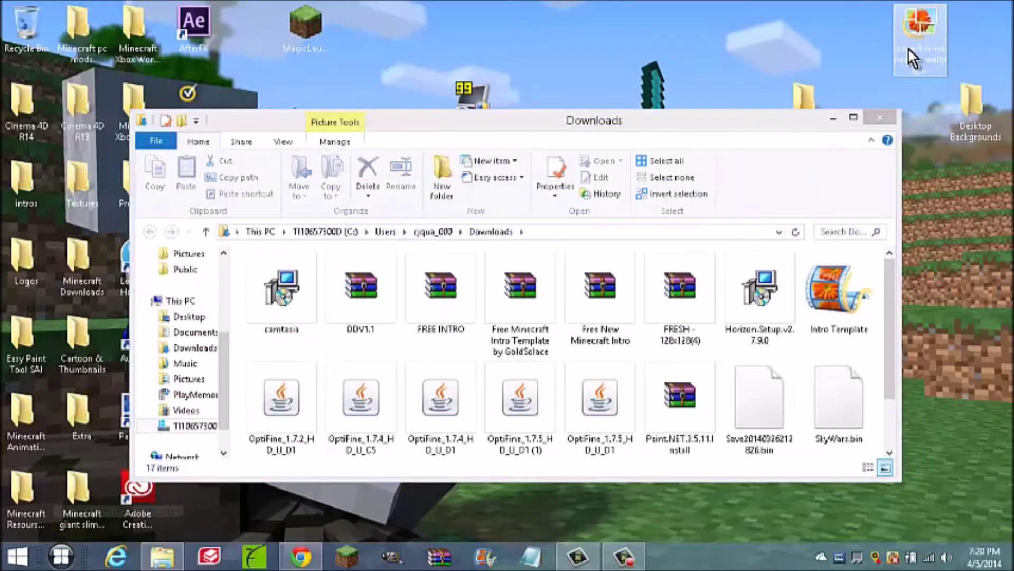
{"action": "left_click", "coordinate": [836, 119]}
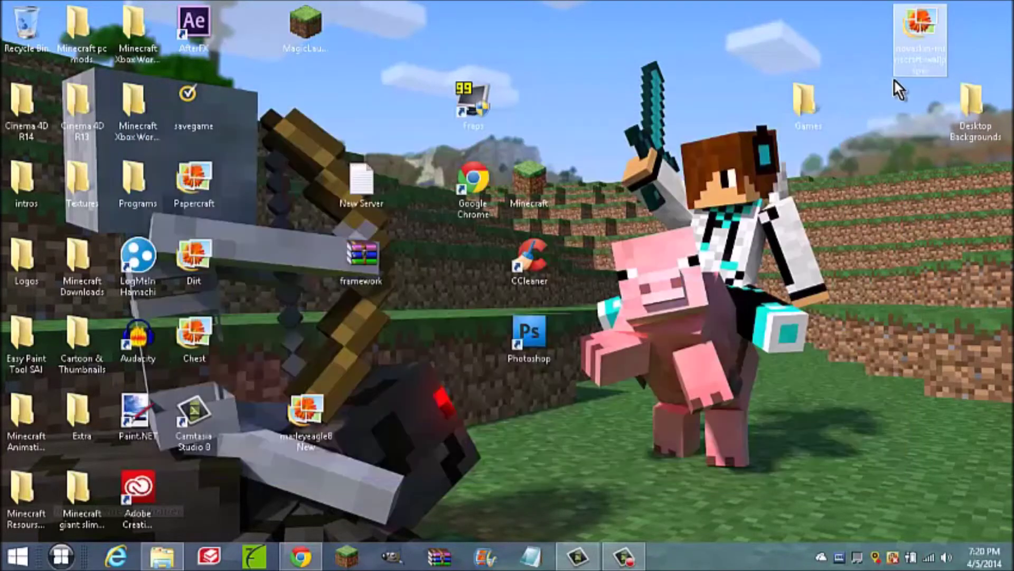
Set the novaskin PNG on the desktop as the background, showing the purple-hooded rider.
{"action": "right_click", "coordinate": [905, 42]}
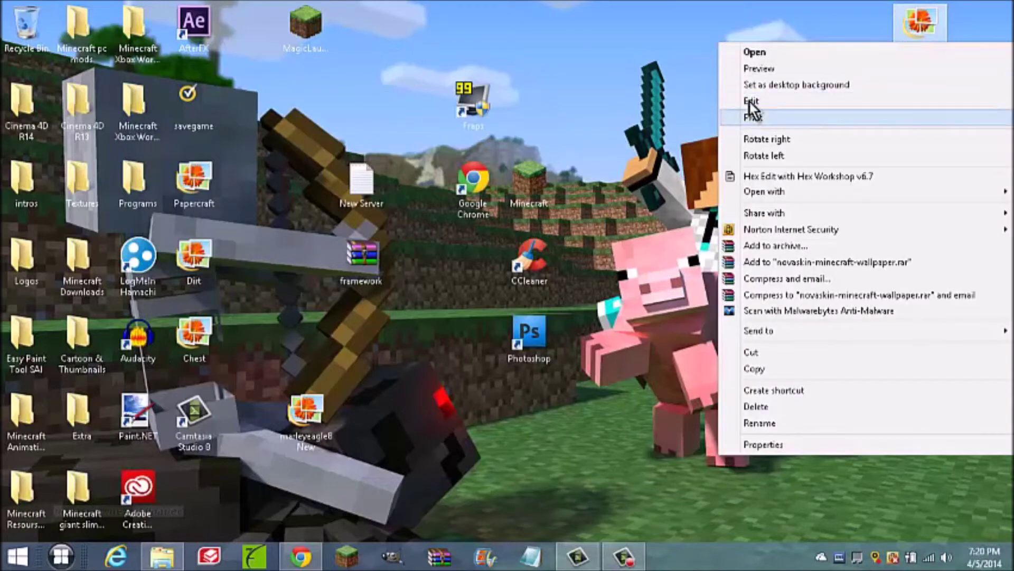
{"action": "left_click", "coordinate": [759, 90]}
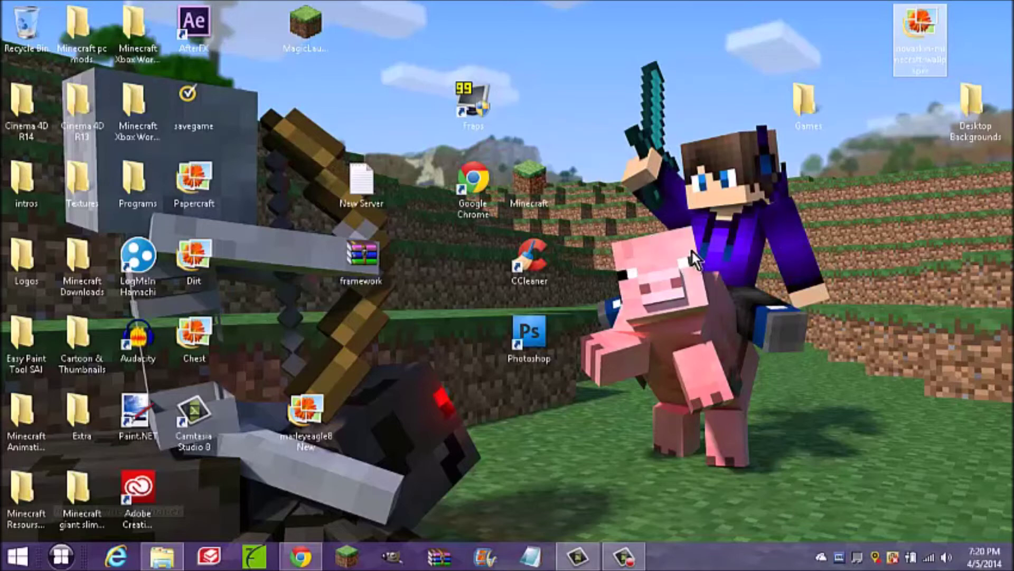
{"action": "left_click_drag", "start_coordinate": [613, 94], "coordinate": [765, 272]}
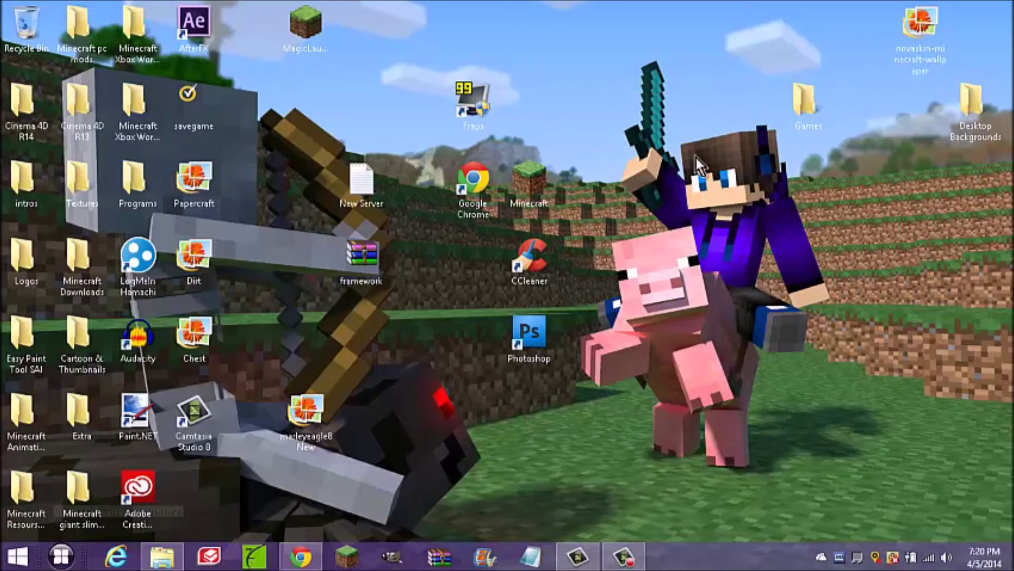
{"action": "left_click_drag", "start_coordinate": [765, 273], "coordinate": [774, 264]}
{"action": "left_click", "coordinate": [626, 554]}
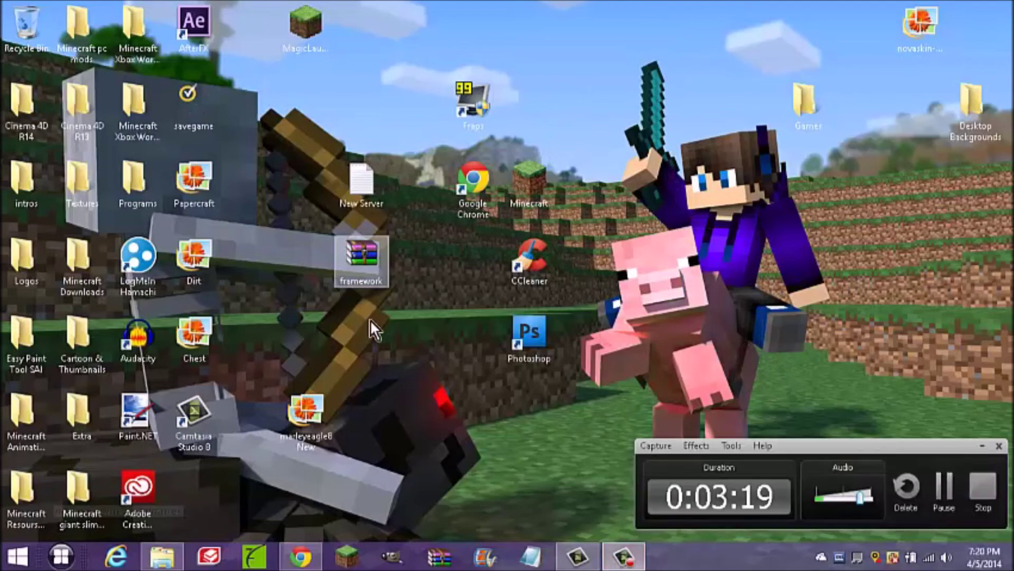